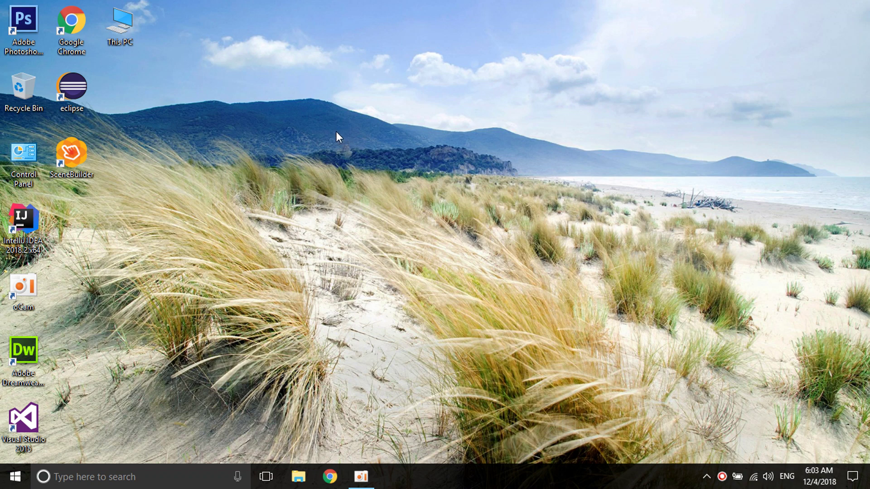
right_click(308, 115)
left_click(331, 147)
mouse_move(824, 482)
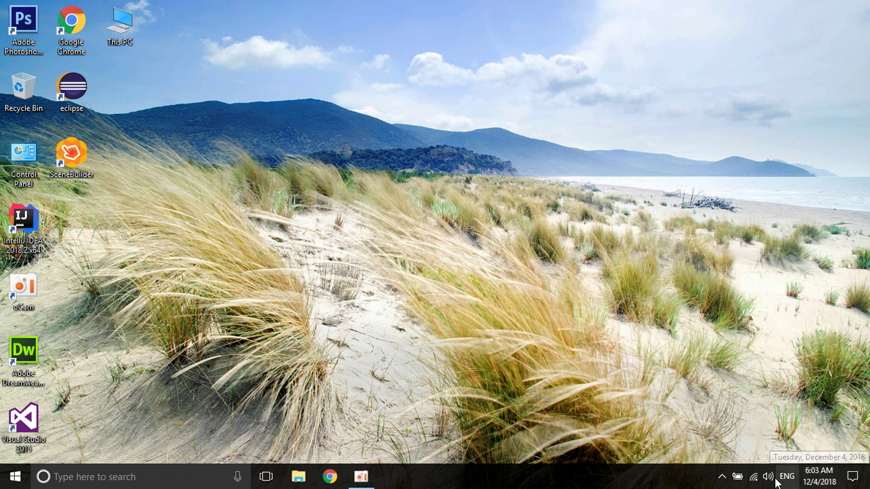
right_click(552, 175)
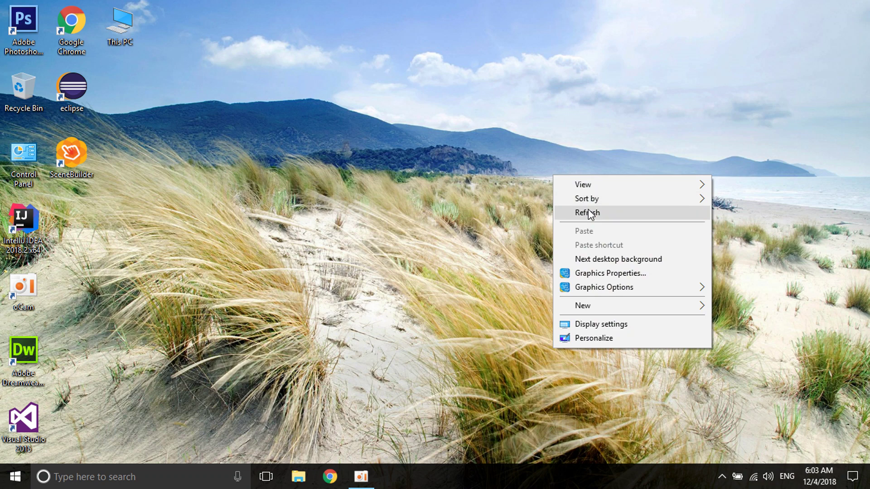
left_click(584, 211)
right_click(565, 121)
left_click(593, 157)
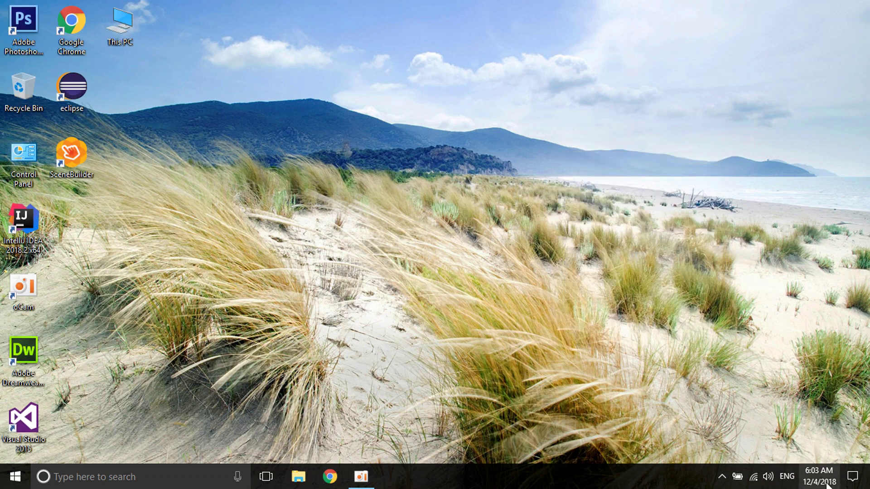
right_click(536, 207)
left_click(570, 244)
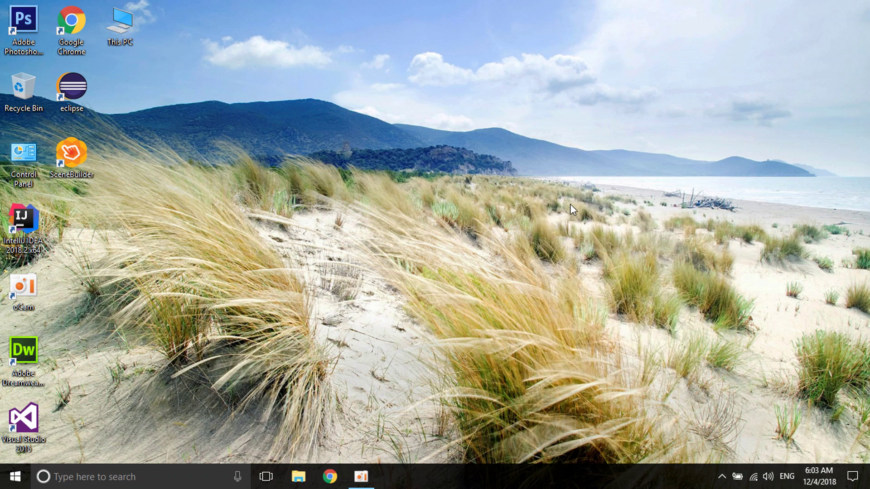
right_click(567, 202)
left_click(597, 243)
right_click(504, 145)
left_click(534, 182)
right_click(489, 121)
left_click(520, 159)
right_click(472, 97)
left_click(501, 132)
mouse_move(818, 484)
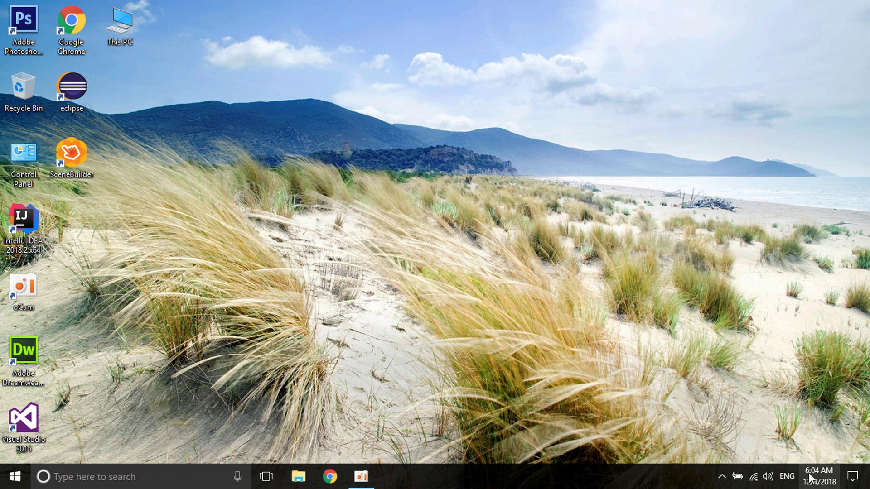
right_click(561, 208)
left_click(589, 242)
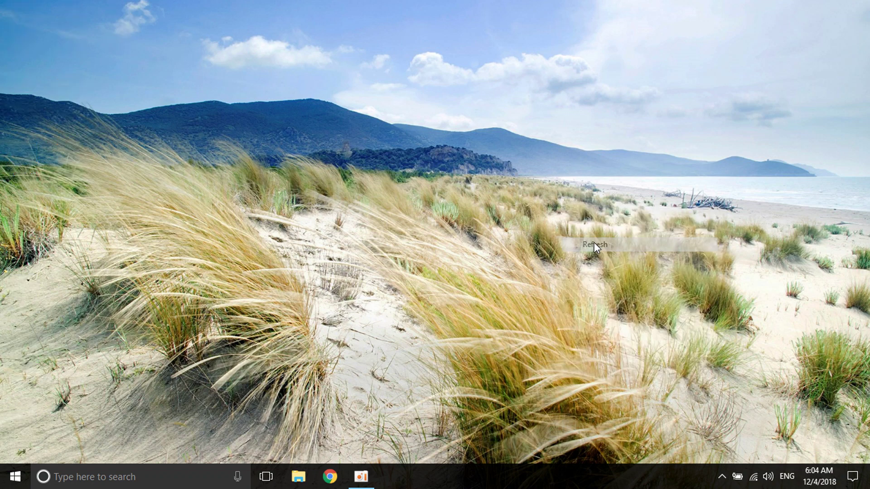
right_click(556, 150)
left_click(584, 187)
right_click(567, 157)
left_click(597, 192)
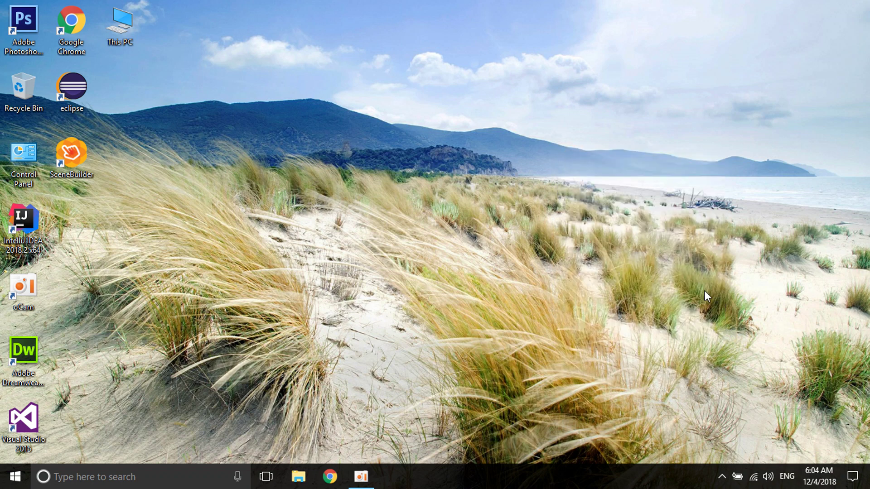
Check the current date and time in the system clock's calendar and close it
left_click(820, 475)
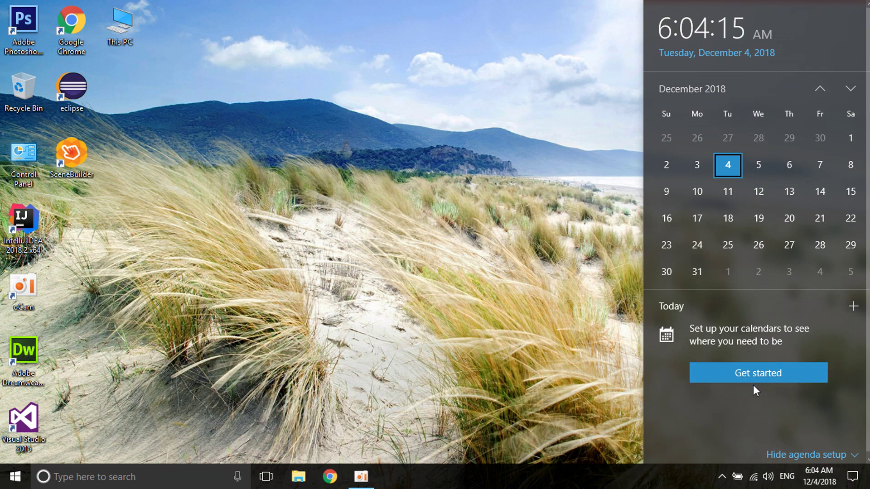
left_click(471, 159)
right_click(472, 154)
left_click(511, 192)
right_click(471, 126)
left_click(506, 165)
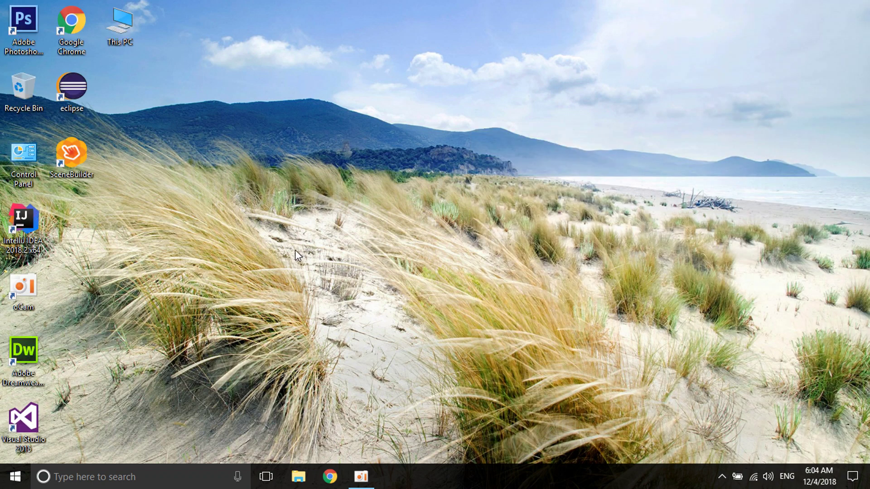
Open the Date and Time settings from Clock, Language, and Region in Control Panel
double_click(23, 149)
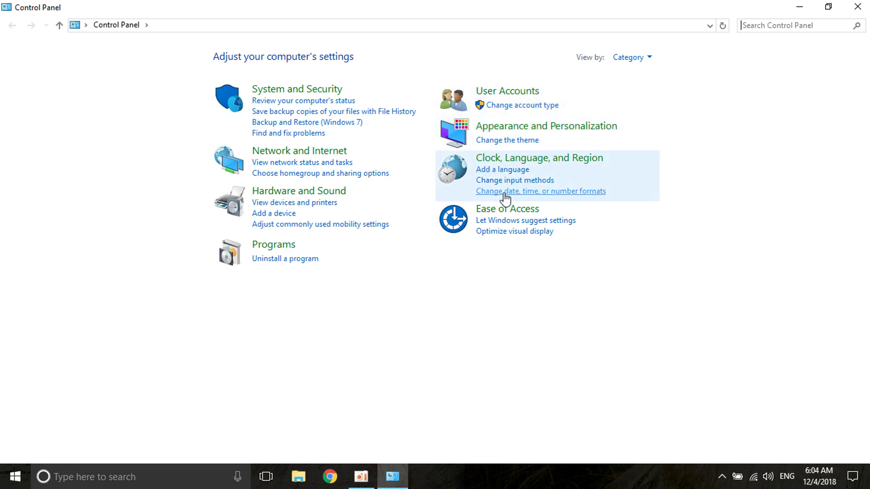
left_click(496, 162)
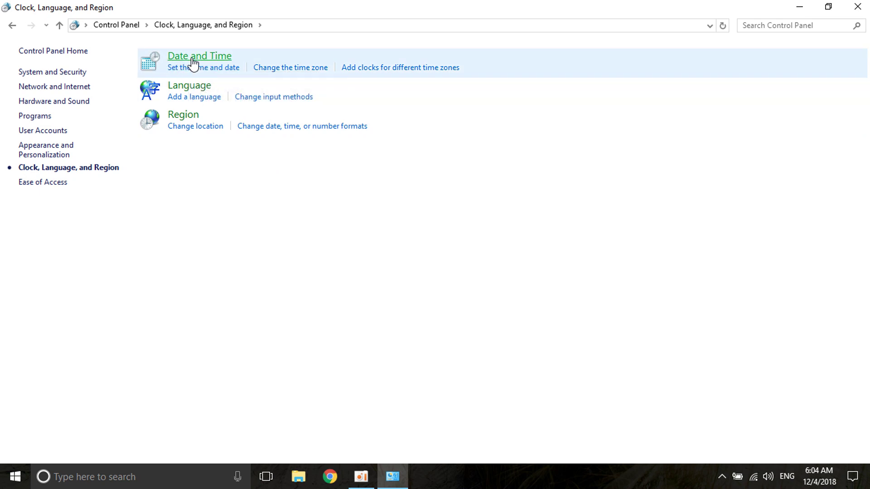
left_click(194, 56)
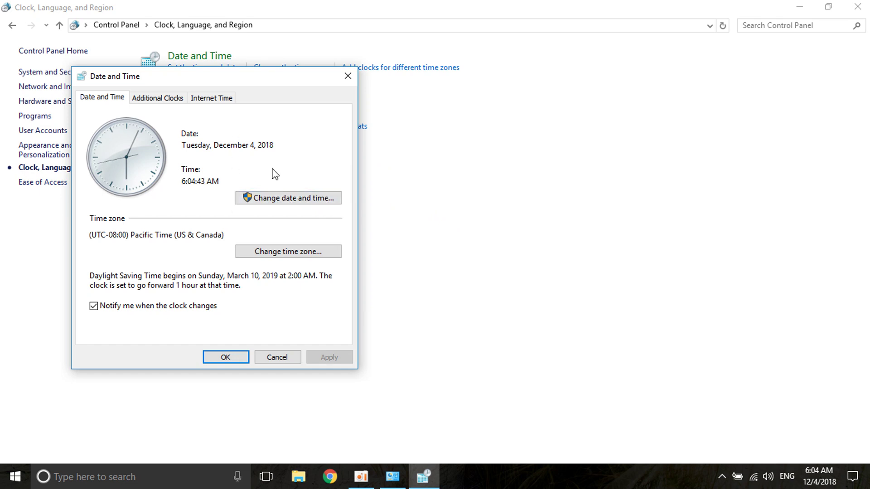
Change the system time zone to (UTC+07:00) Bangkok, Hanoi, Jakarta
left_click(303, 253)
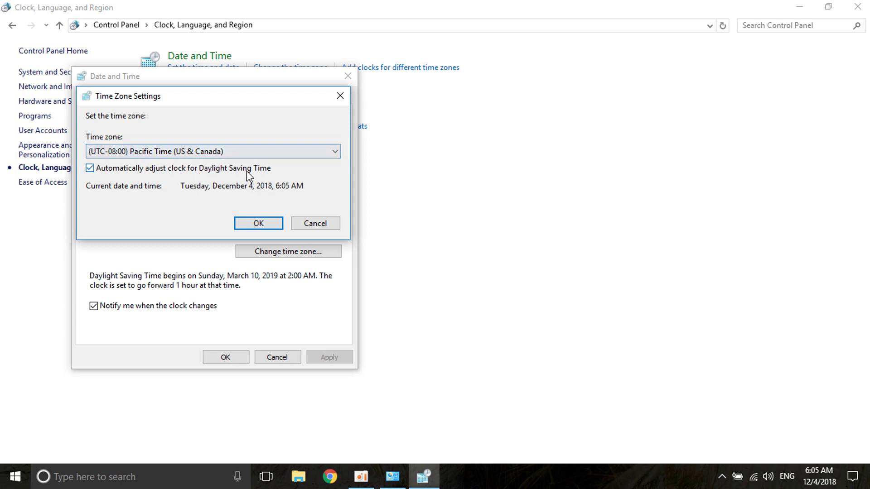
left_click(165, 151)
scroll(166, 188, "down", 15)
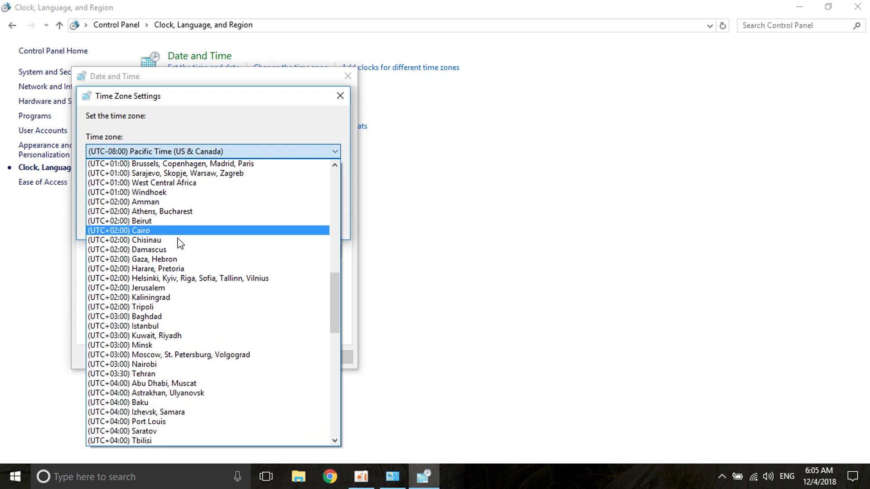
scroll(180, 244, "down", 10)
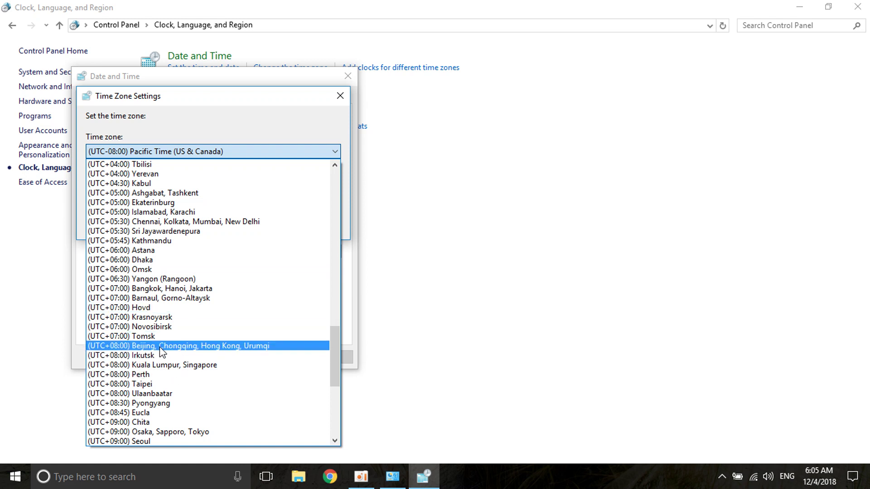
scroll(163, 389, "down", 1)
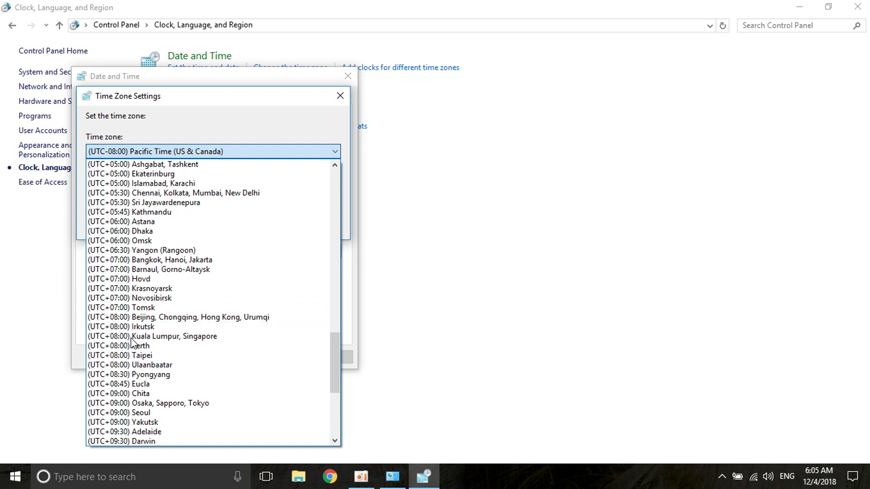
scroll(164, 354, "up", 1)
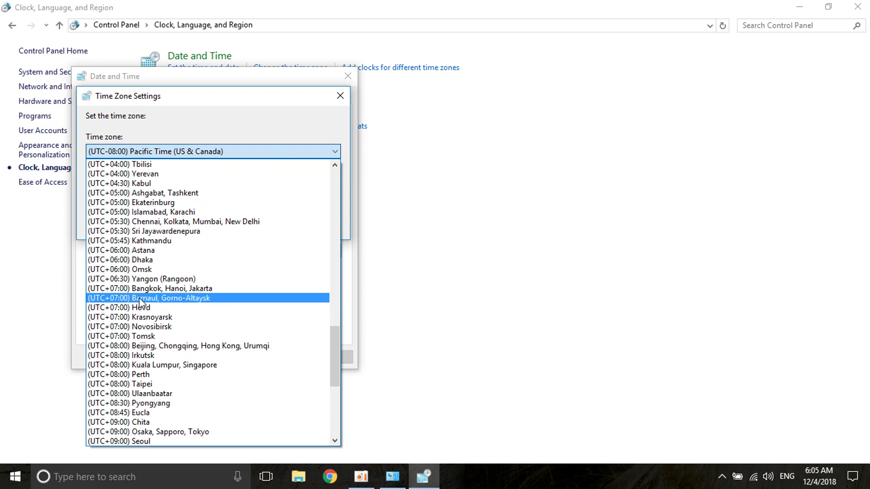
left_click(175, 287)
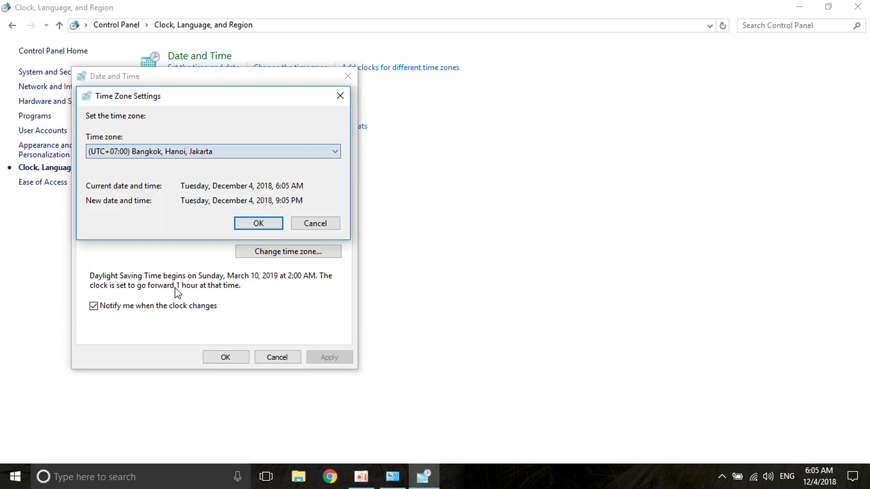
left_click(267, 230)
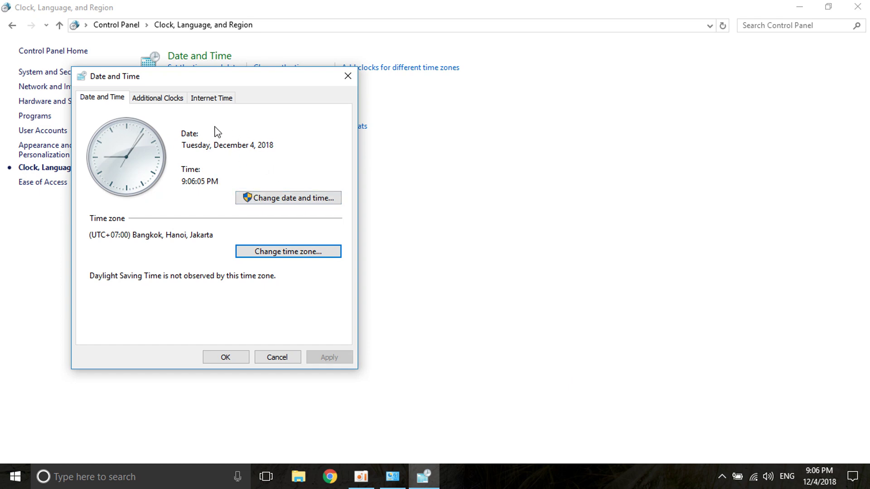
Review the Internet time settings and the manual date and time settings, closing both without changes
left_click(214, 104)
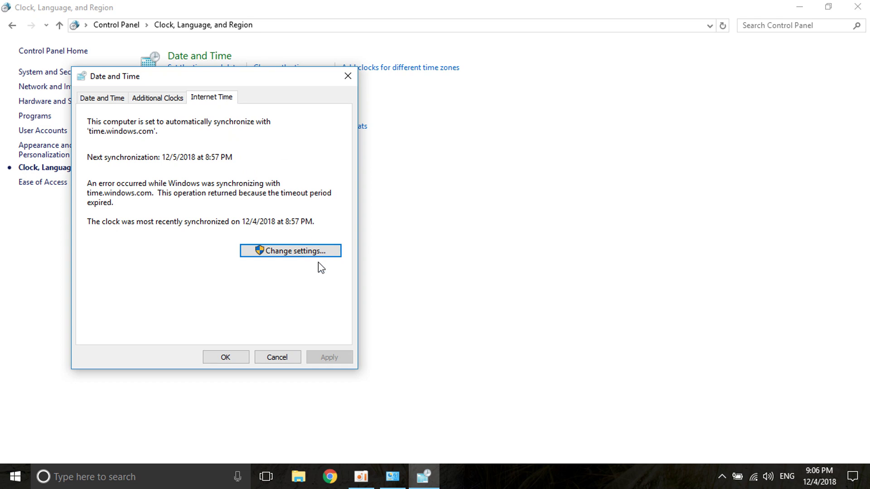
left_click(311, 249)
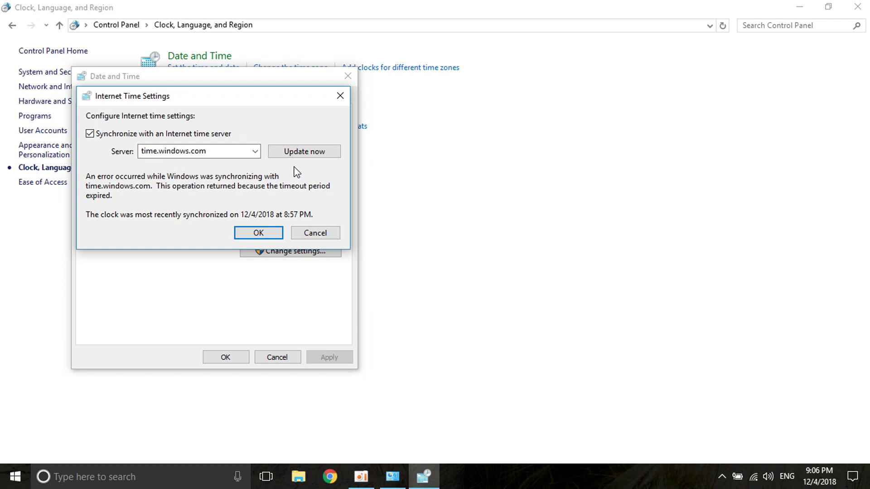
left_click(340, 97)
left_click(108, 102)
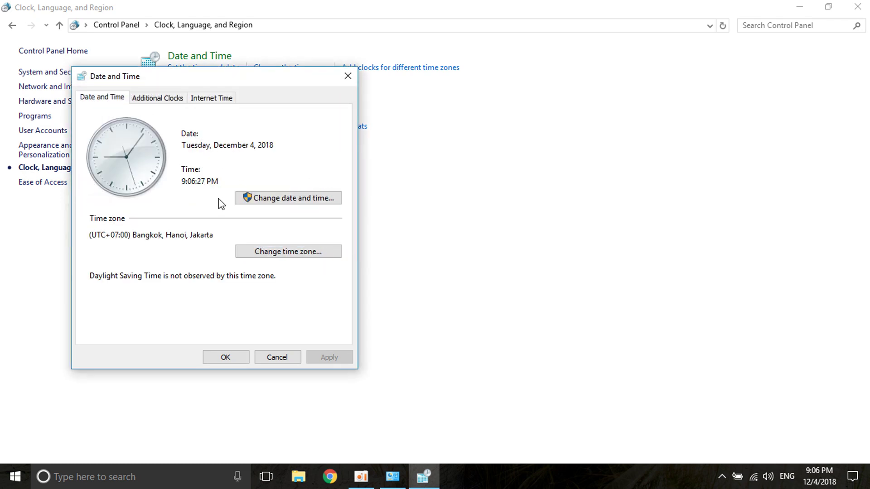
left_click(270, 198)
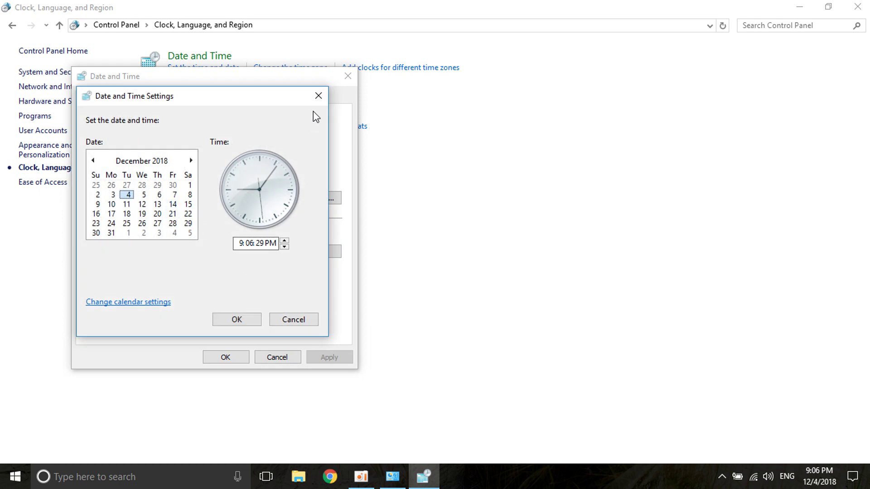
left_click(318, 96)
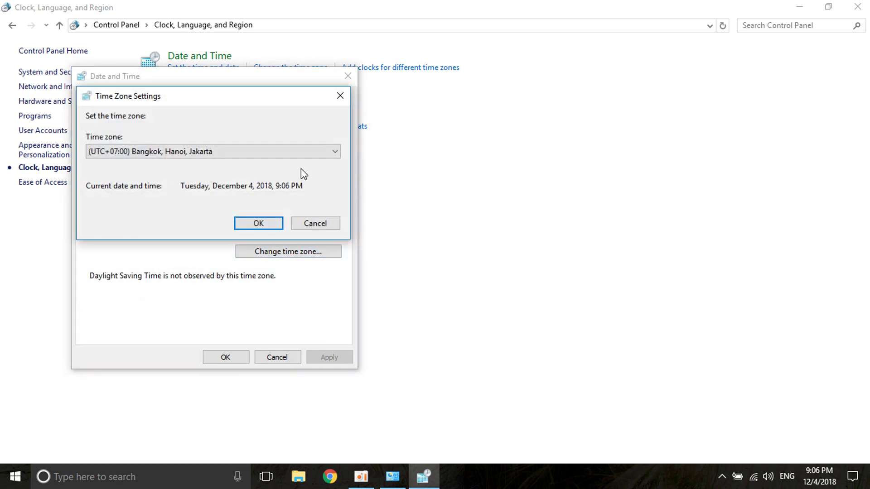
Change the system time zone to (UTC+04:00) Izhevsk, Samara
left_click(286, 154)
scroll(181, 211, "up", 3)
scroll(179, 213, "up", 4)
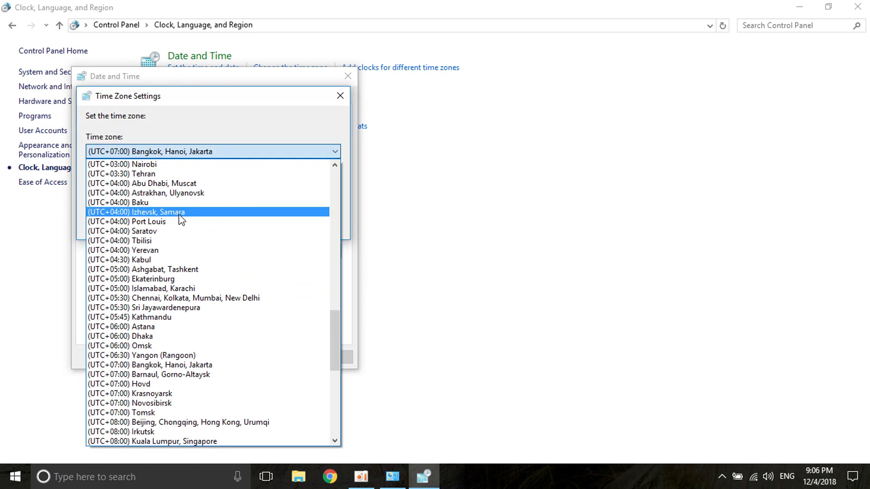
left_click(180, 214)
left_click(265, 223)
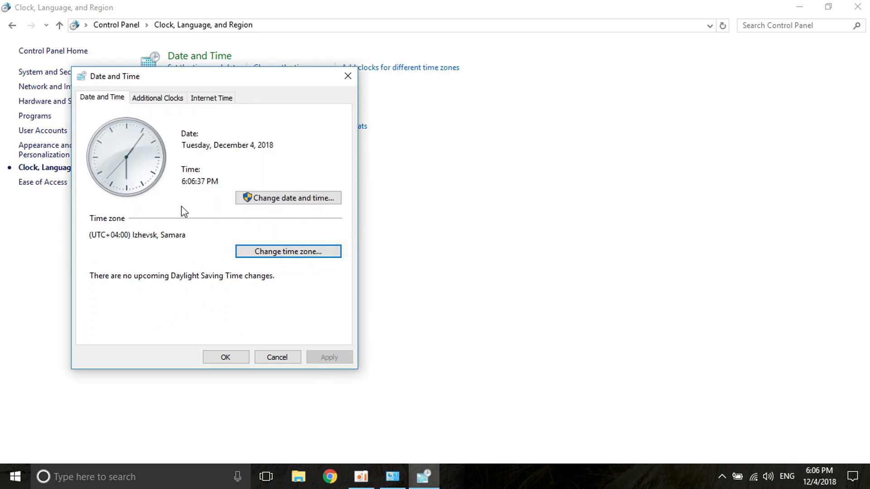
Try to synchronize the clock with the Internet time server time.windows.com, running the update twice
left_click(198, 101)
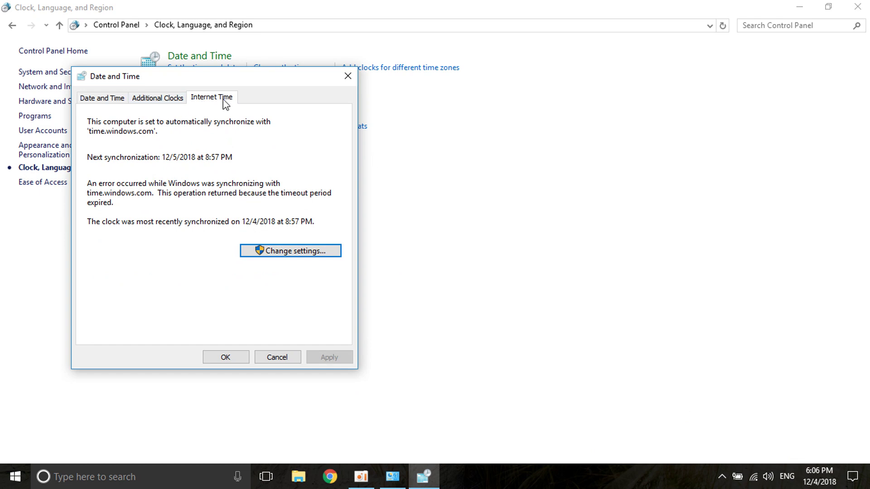
left_click(302, 252)
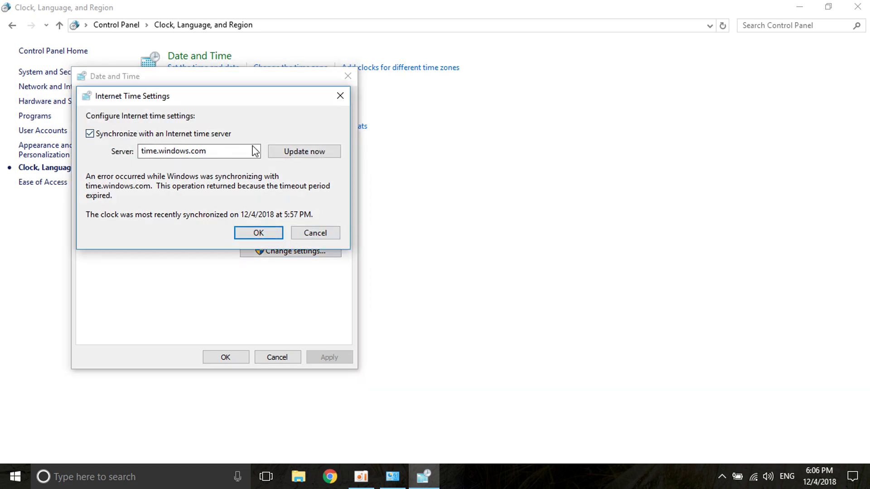
left_click(298, 156)
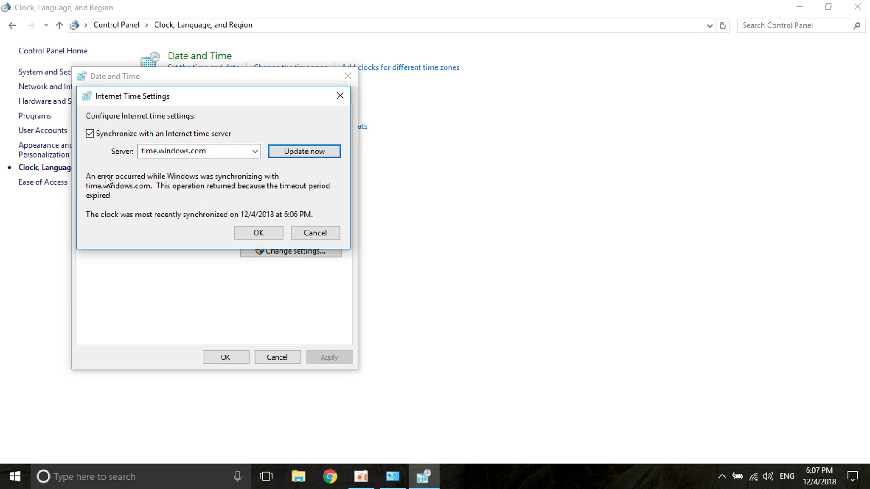
left_click(286, 153)
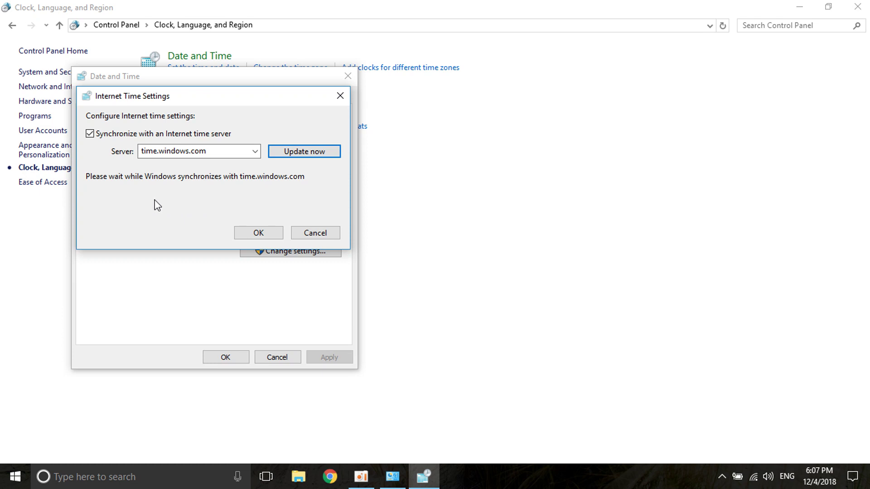
Minimize the Clock, Language, and Region window, leaving the Internet Time Settings dialog open over the desktop
right_click(623, 132)
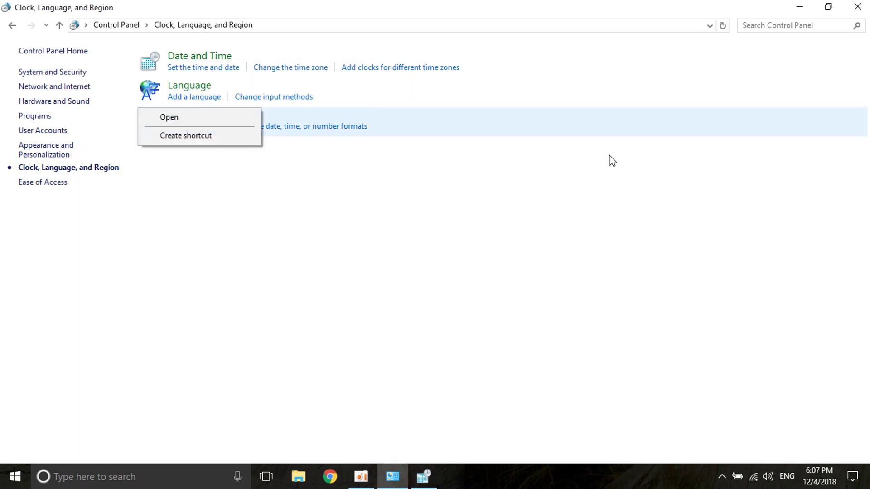
left_click(800, 7)
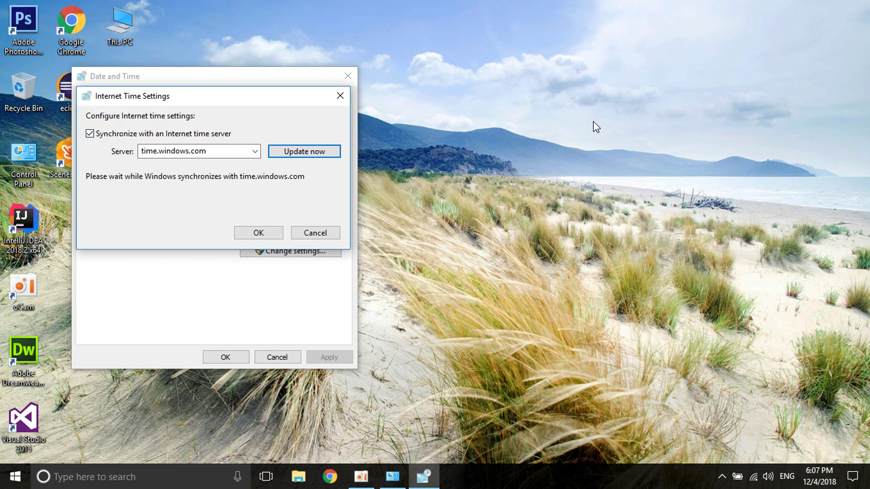
right_click(594, 120)
left_click(620, 156)
right_click(563, 76)
left_click(588, 109)
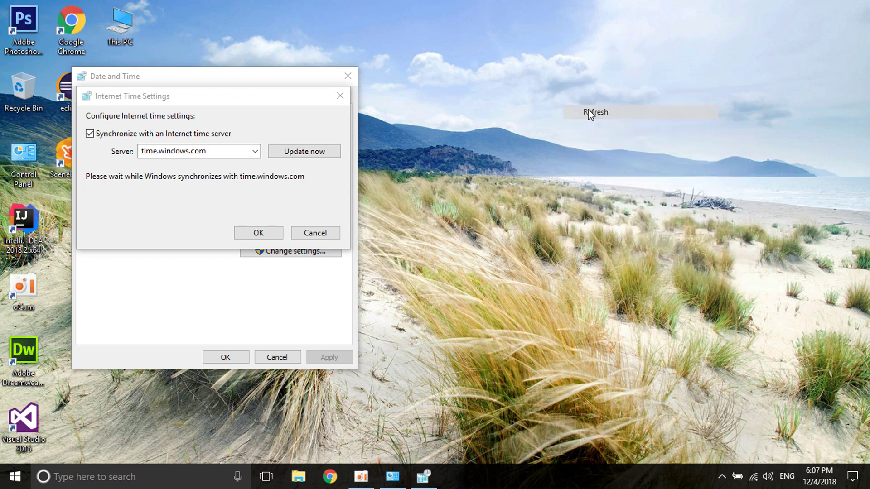
right_click(496, 61)
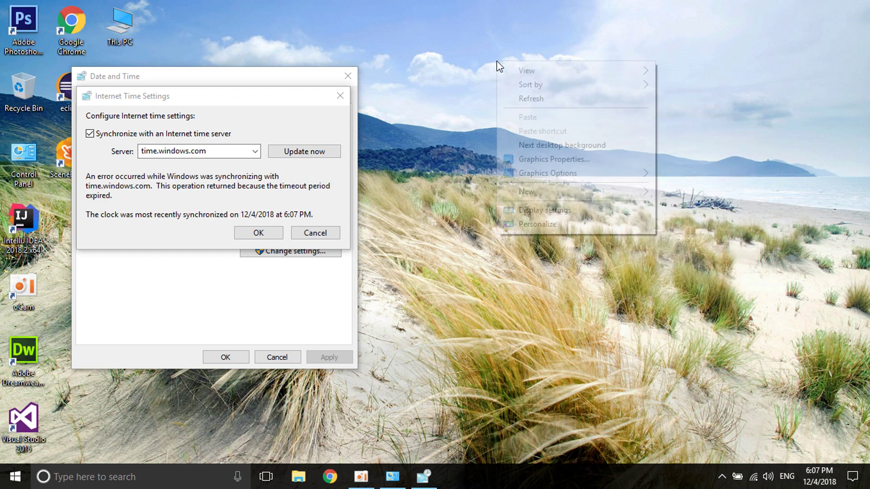
left_click(561, 102)
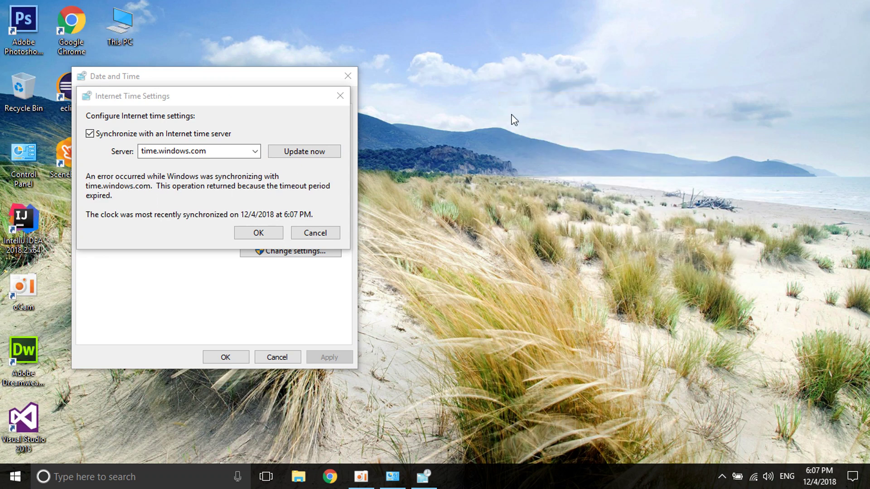
Try again to synchronize the clock with time.windows.com, running the update twice and refreshing the desktop during the wait
left_click(297, 152)
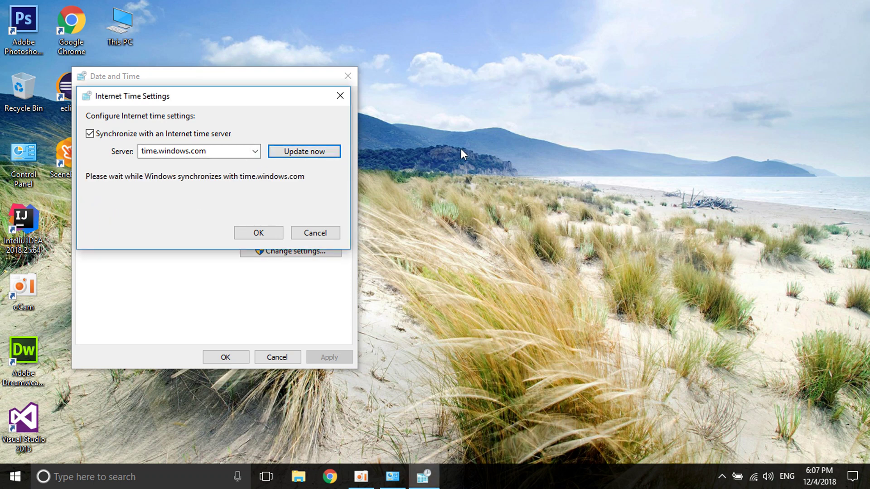
right_click(539, 67)
left_click(576, 105)
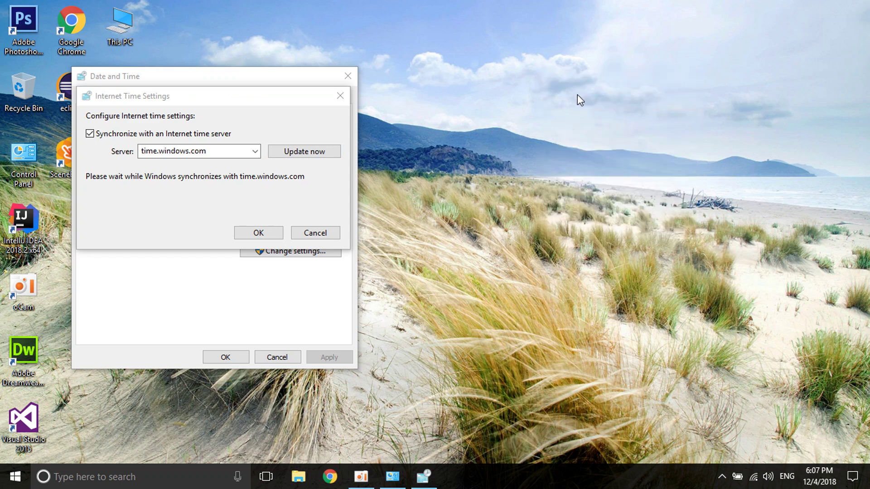
right_click(577, 91)
left_click(602, 128)
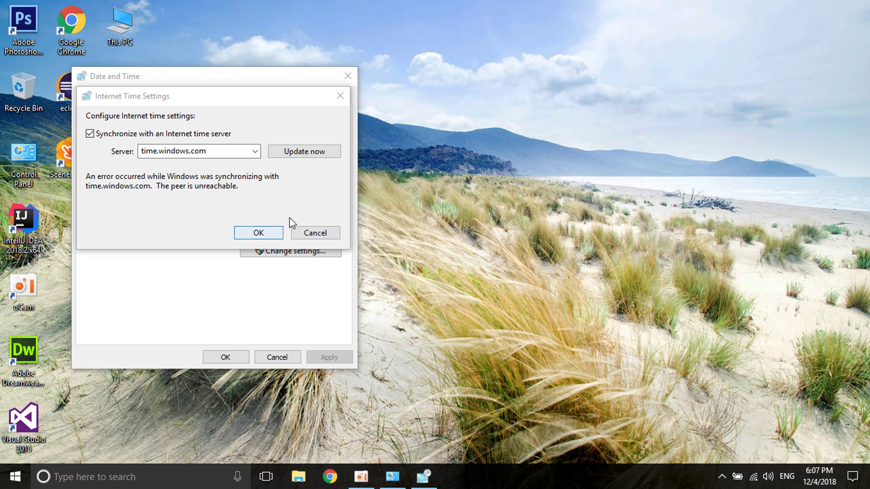
left_click(298, 152)
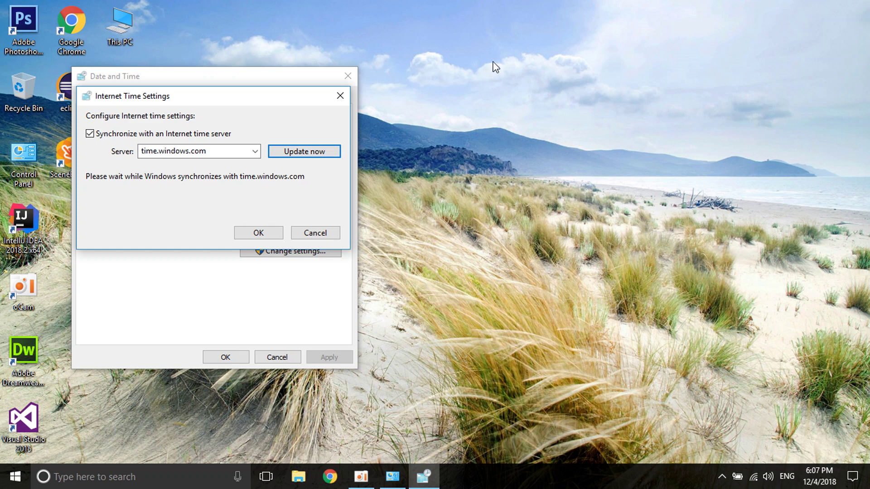
right_click(519, 51)
left_click(557, 88)
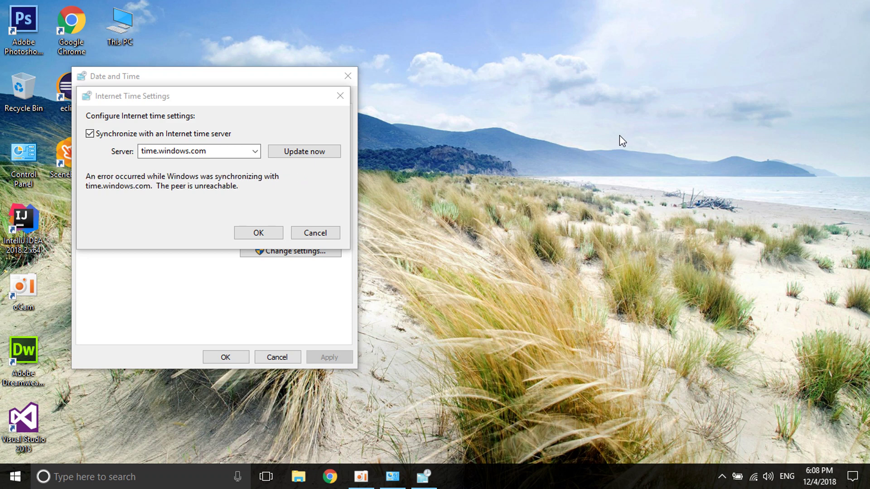
Switch the server to time.nist.gov and back to time.windows.com, try the update once more, and cancel the Internet time settings
left_click(241, 153)
left_click(253, 154)
left_click(240, 173)
left_click(255, 152)
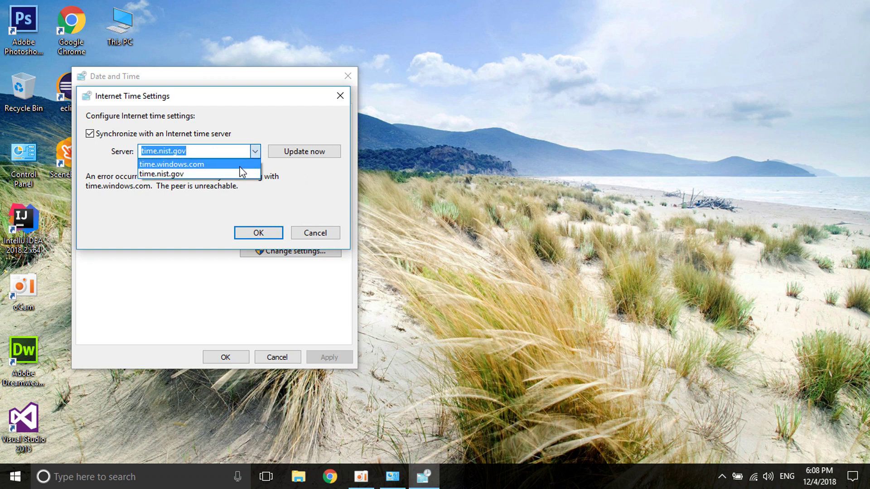
left_click(241, 164)
left_click(309, 152)
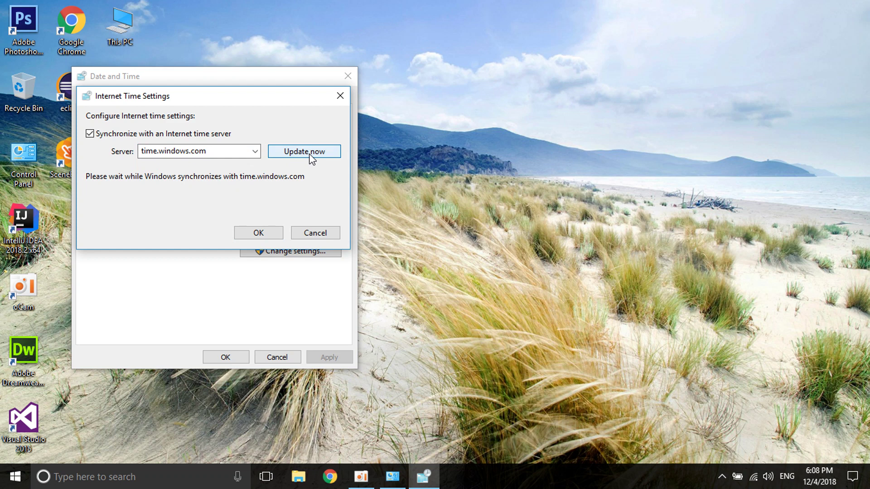
left_click_drag(231, 102, 513, 78)
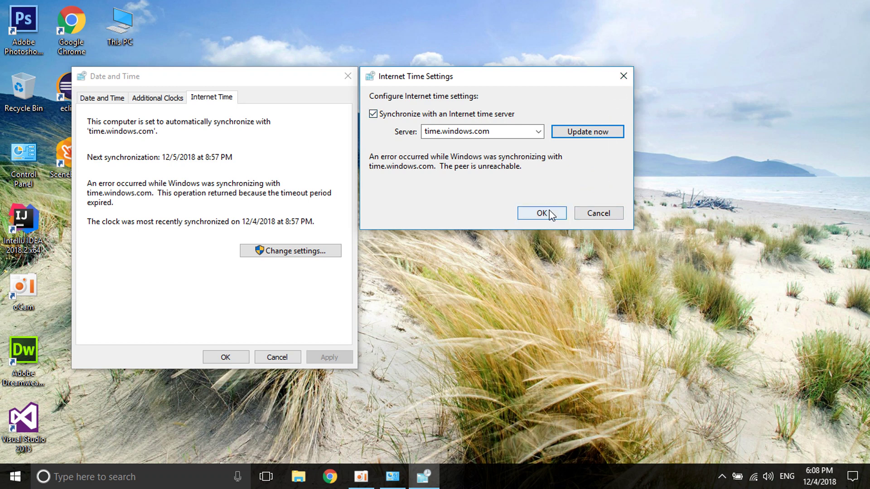
left_click(594, 212)
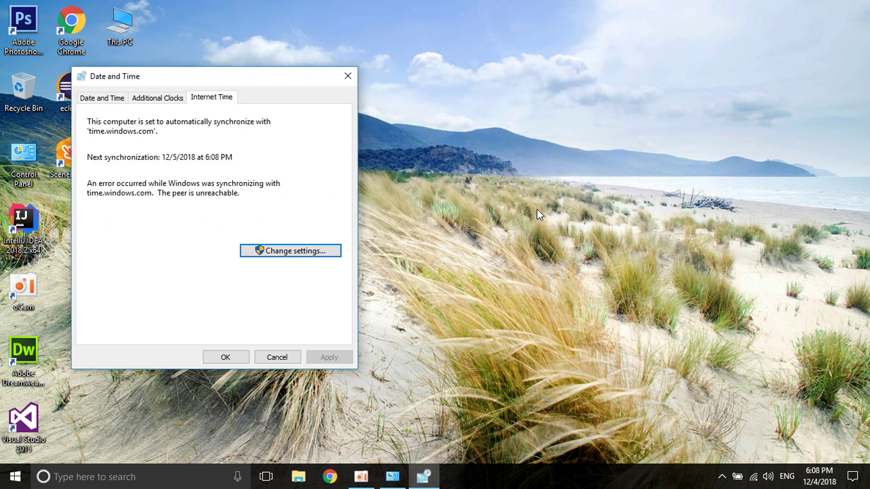
Change the system time zone to (UTC+07:00) Bangkok, Hanoi, Jakarta and close the Date and Time dialog
left_click(111, 101)
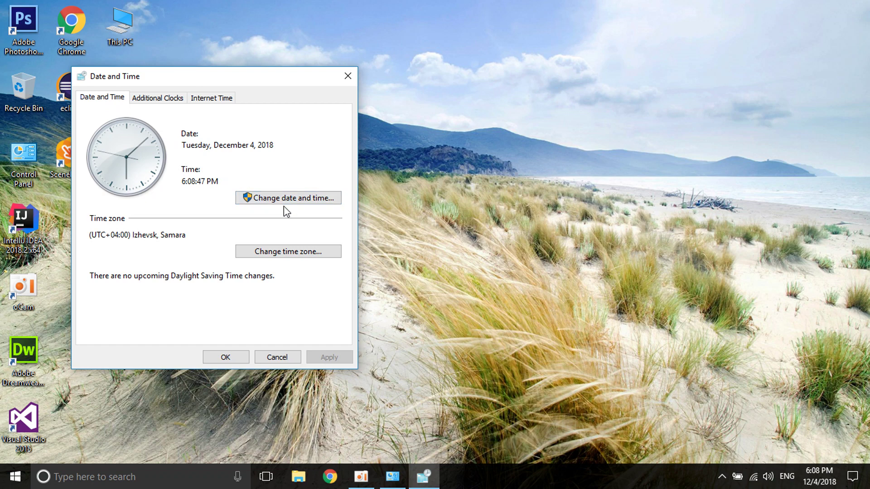
left_click(303, 253)
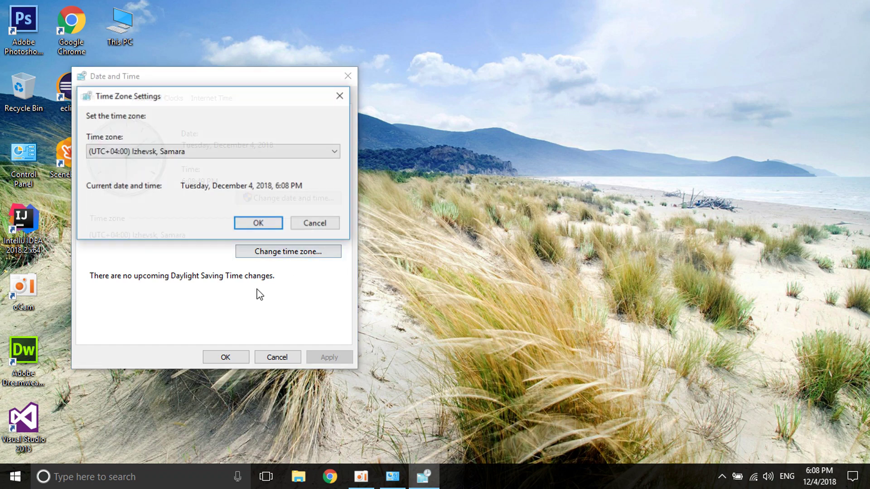
left_click(209, 153)
scroll(210, 281, "down", 6)
scroll(206, 285, "up", 2)
scroll(206, 286, "up", 1)
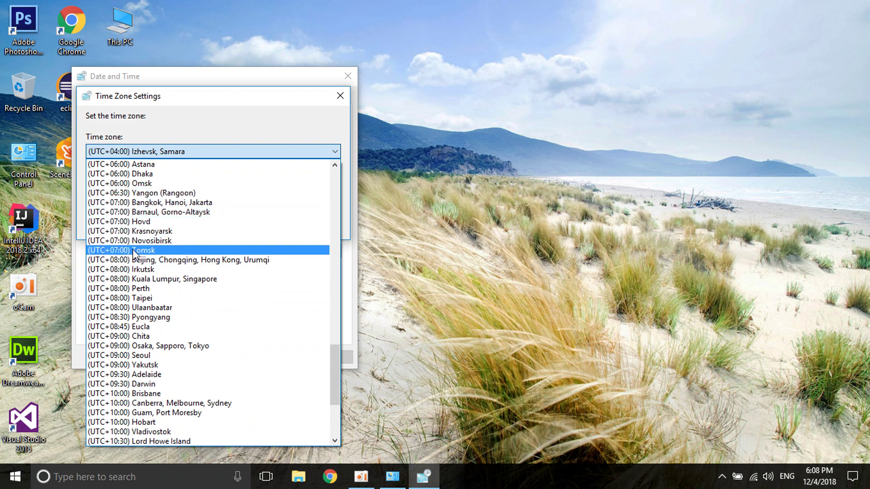
left_click(145, 203)
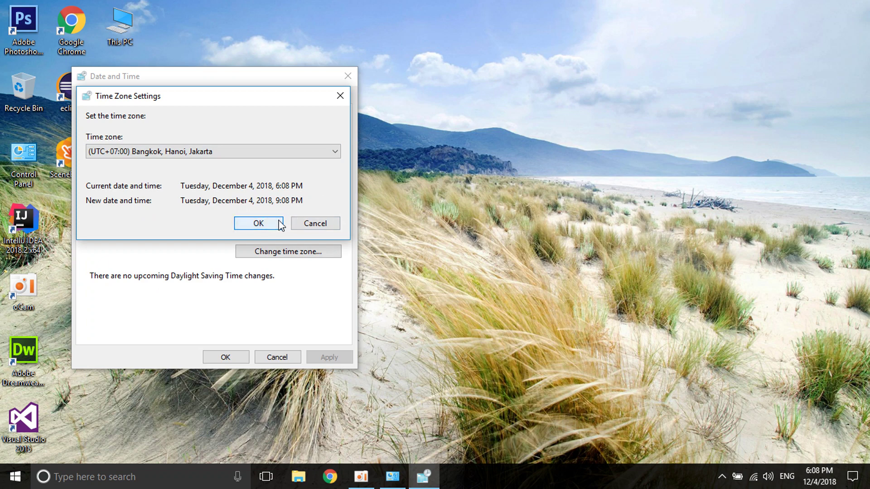
left_click(278, 223)
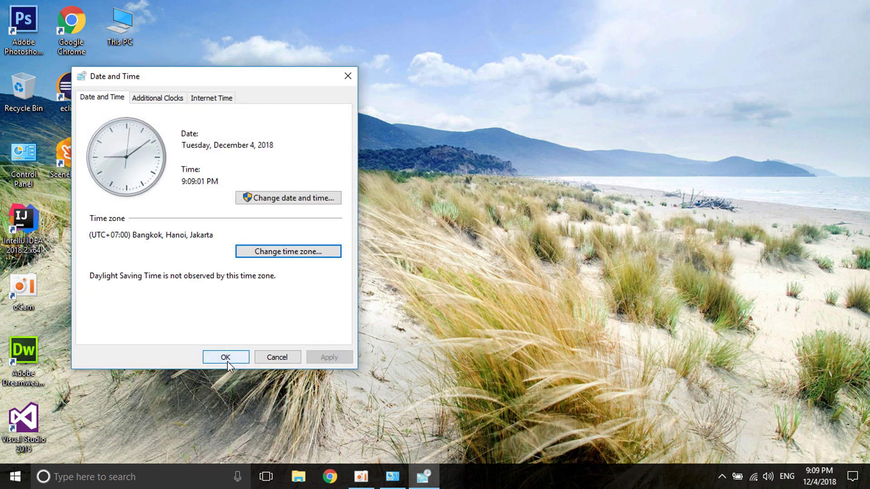
left_click(227, 358)
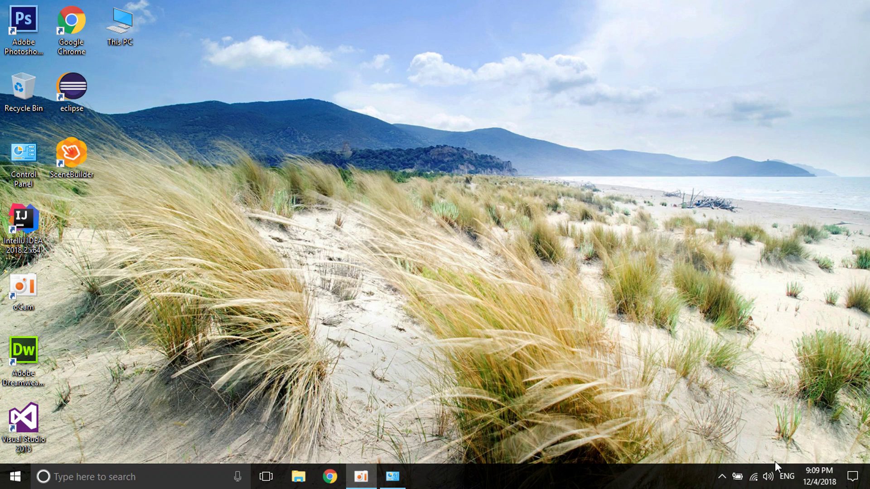
Refresh the desktop and close the minimized Clock, Language, and Region window
right_click(349, 74)
left_click(377, 109)
right_click(345, 48)
left_click(376, 85)
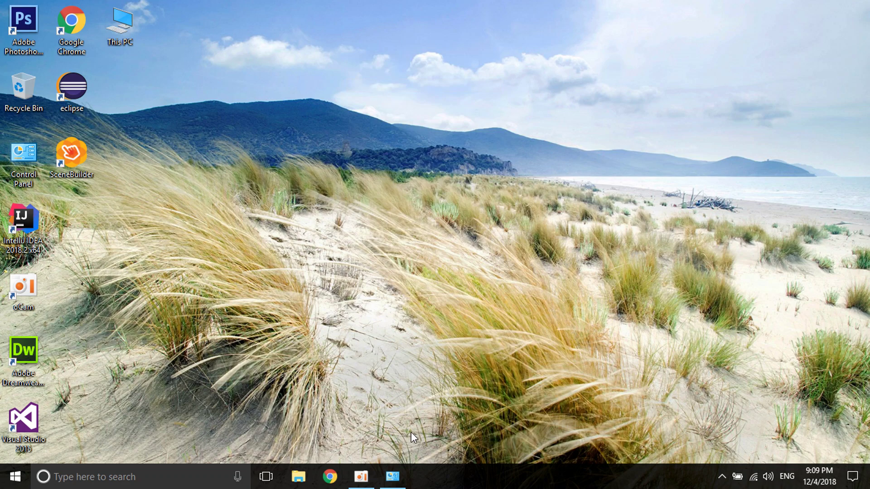
left_click(392, 477)
left_click(860, 8)
right_click(336, 56)
left_click(372, 92)
right_click(352, 63)
left_click(396, 99)
right_click(343, 60)
left_click(375, 94)
right_click(361, 72)
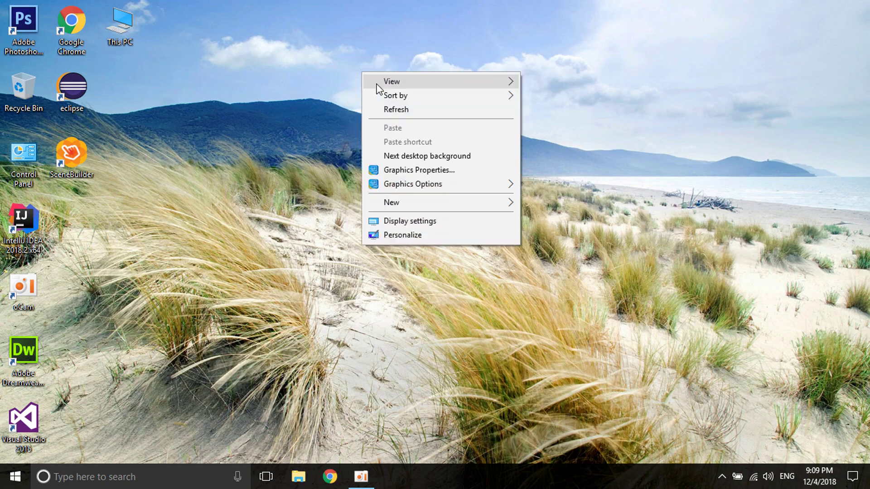
left_click(401, 111)
right_click(357, 86)
left_click(388, 120)
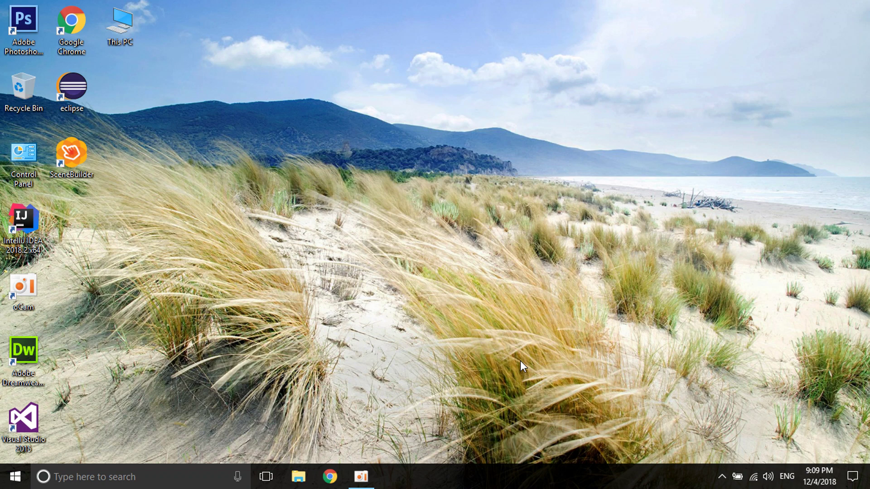
right_click(302, 99)
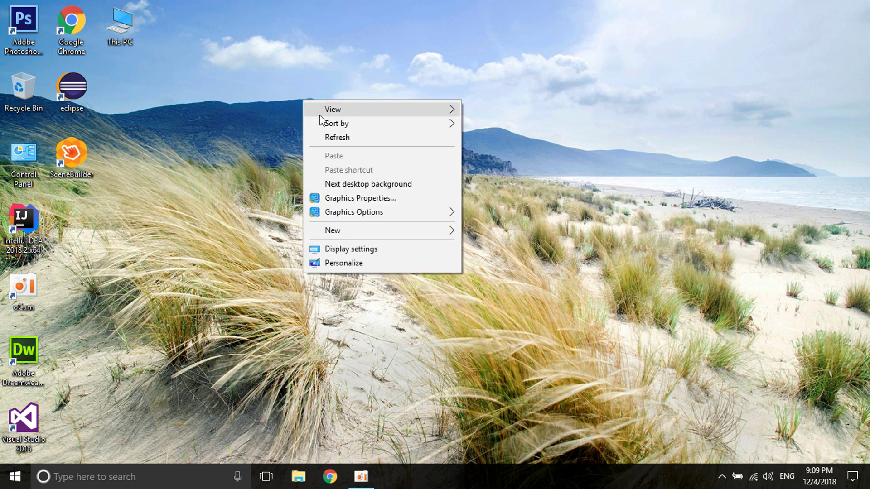
left_click(330, 136)
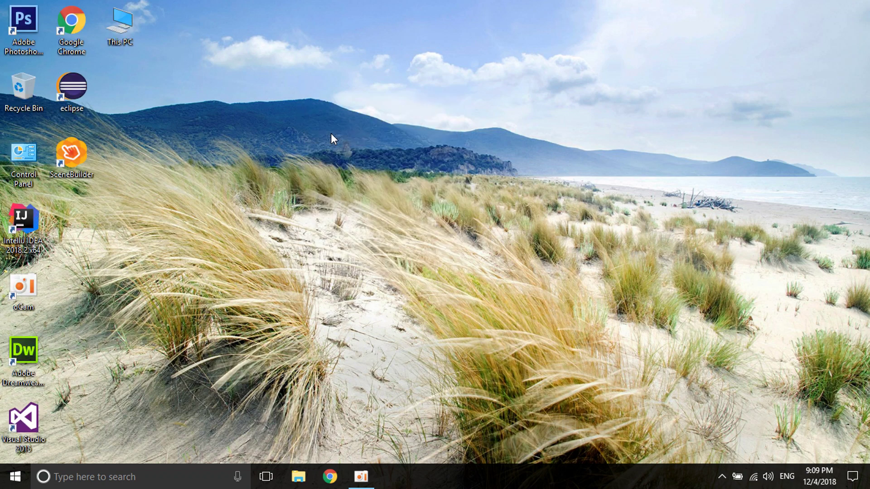
right_click(306, 147)
left_click(343, 184)
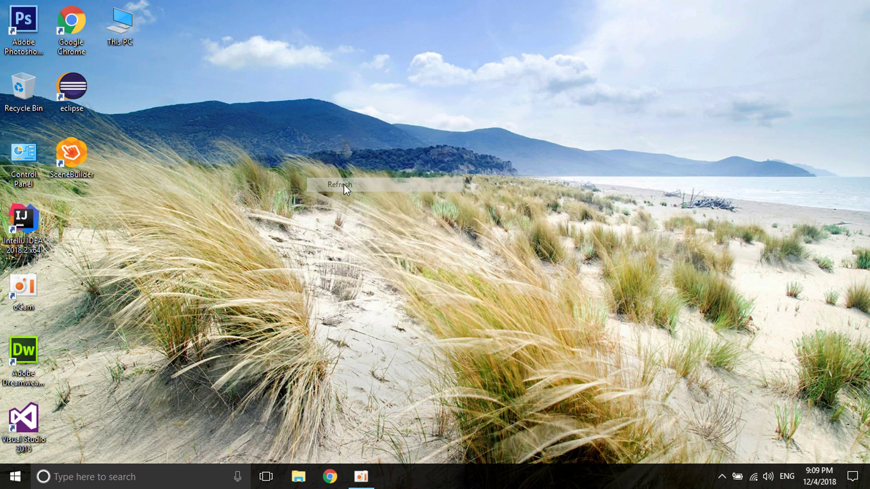
right_click(311, 128)
left_click(353, 161)
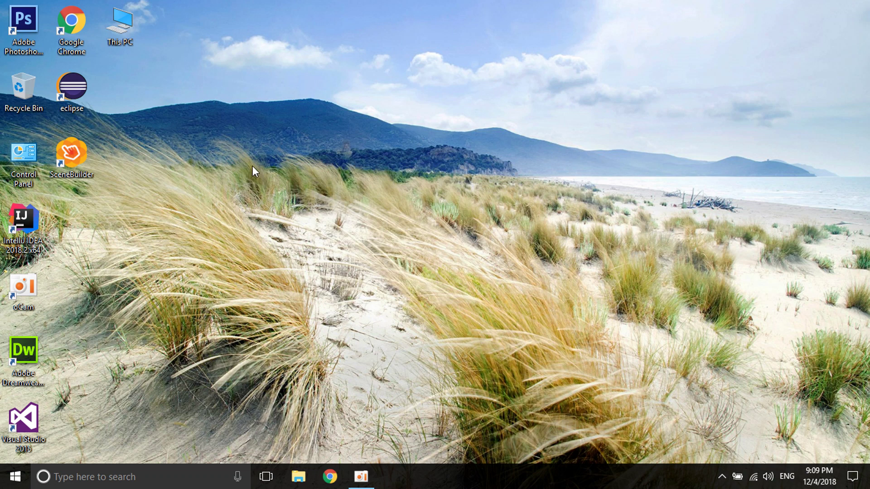
right_click(213, 115)
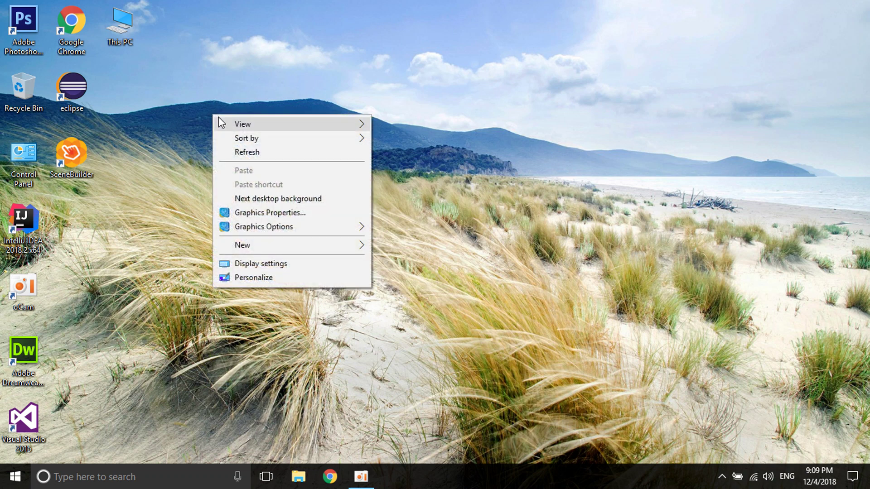
left_click(248, 151)
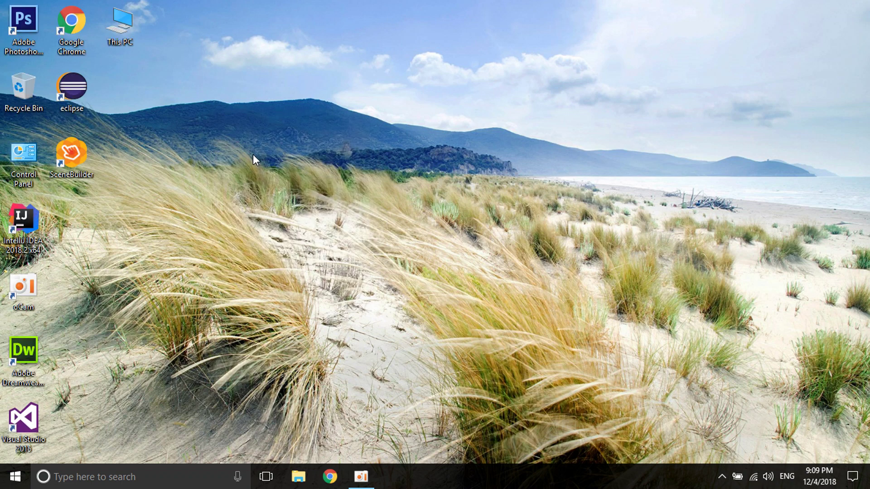